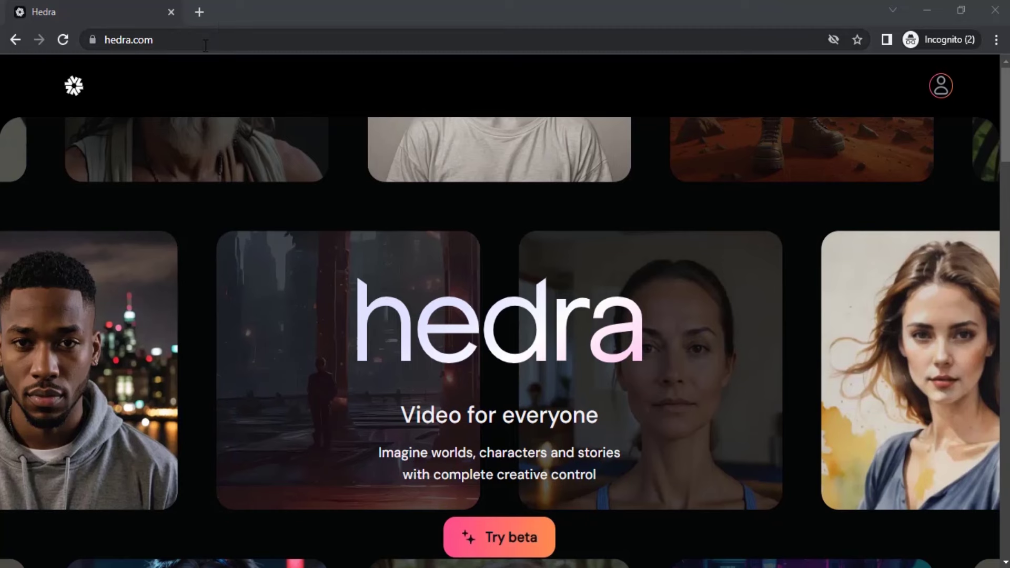
Step: Launch Hedra's beta character video tool from the homepage via Try beta
click(532, 540)
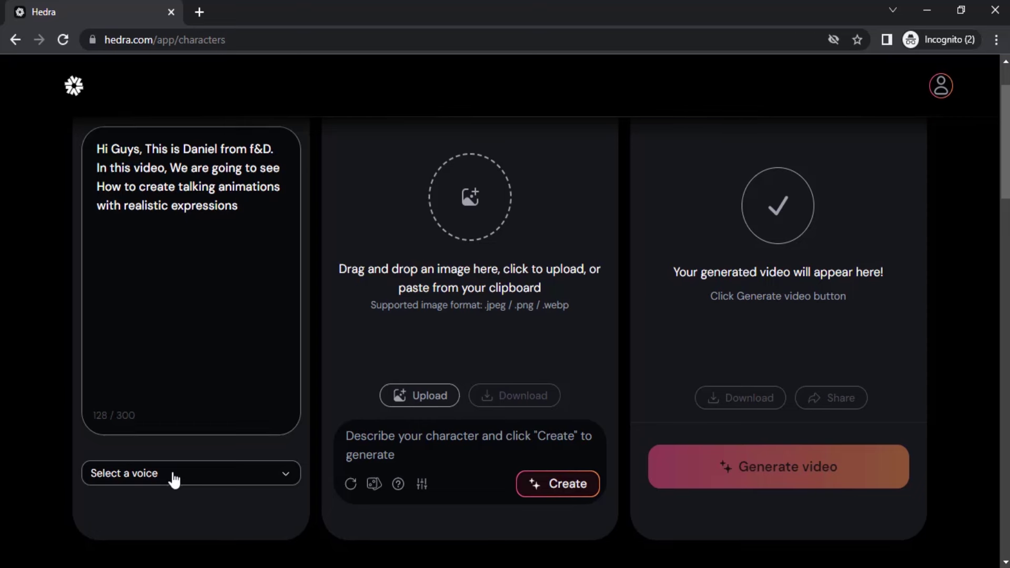
Step: Choose Brian, the deep American male voice, to narrate the introductory script
click(174, 476)
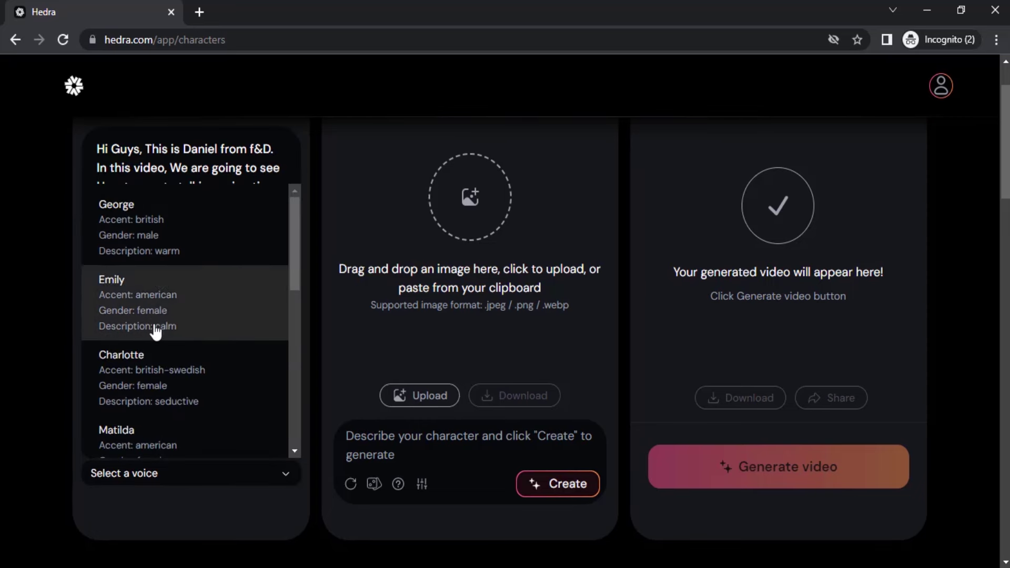
scroll(139, 329, down, 3)
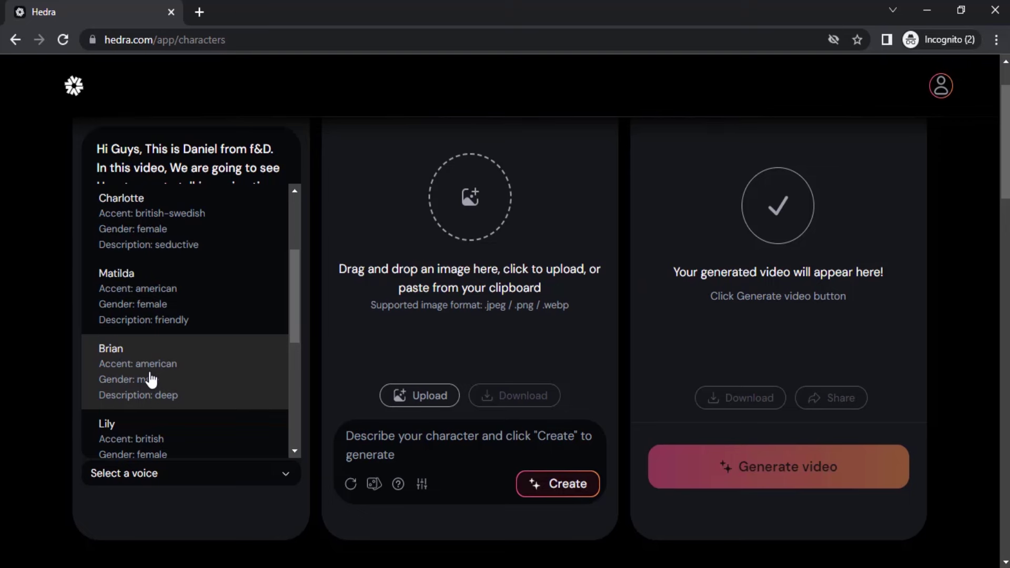
click(151, 379)
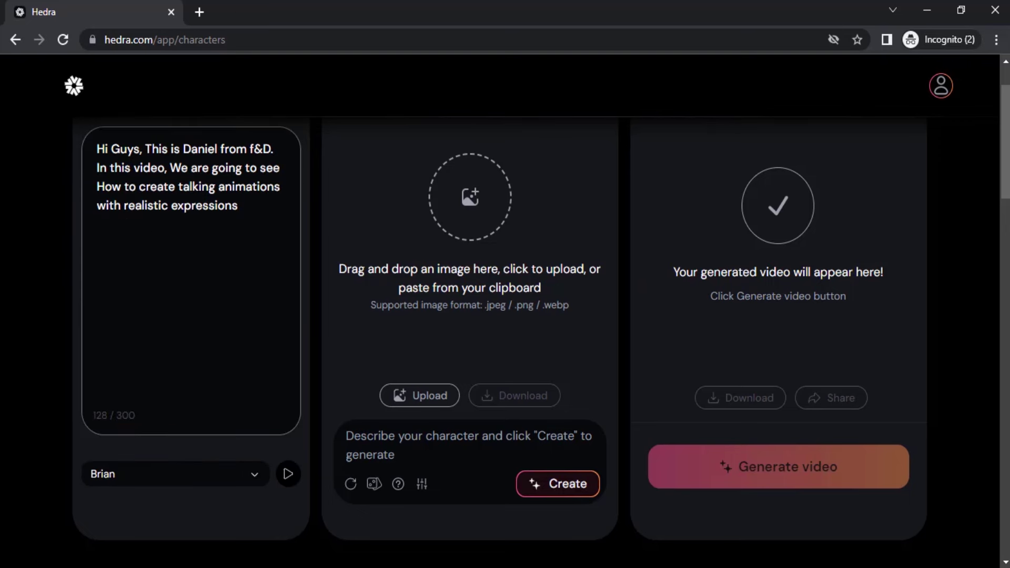
scroll(437, 197, up, 3)
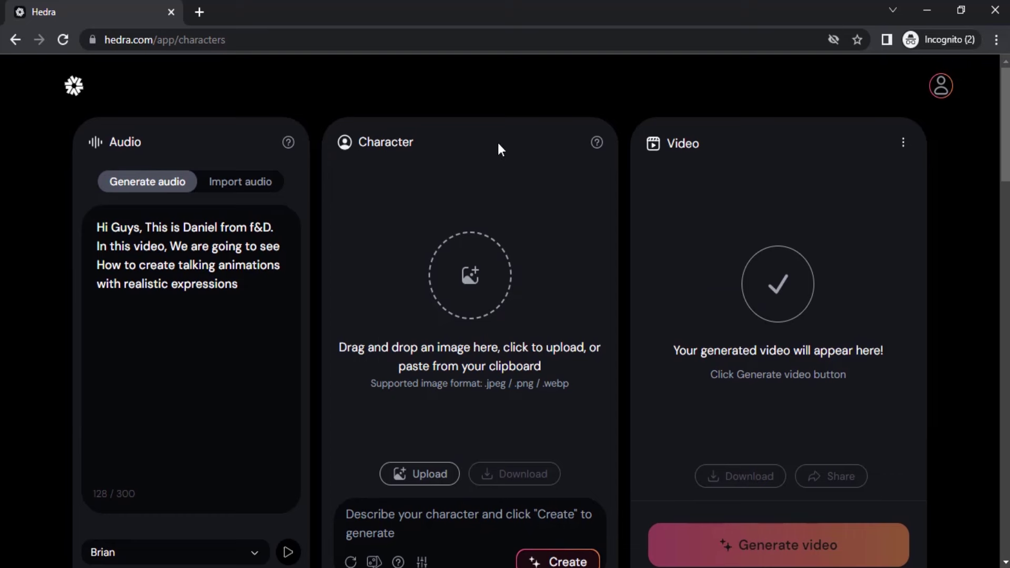
scroll(476, 242, down, 3)
scroll(463, 266, up, 3)
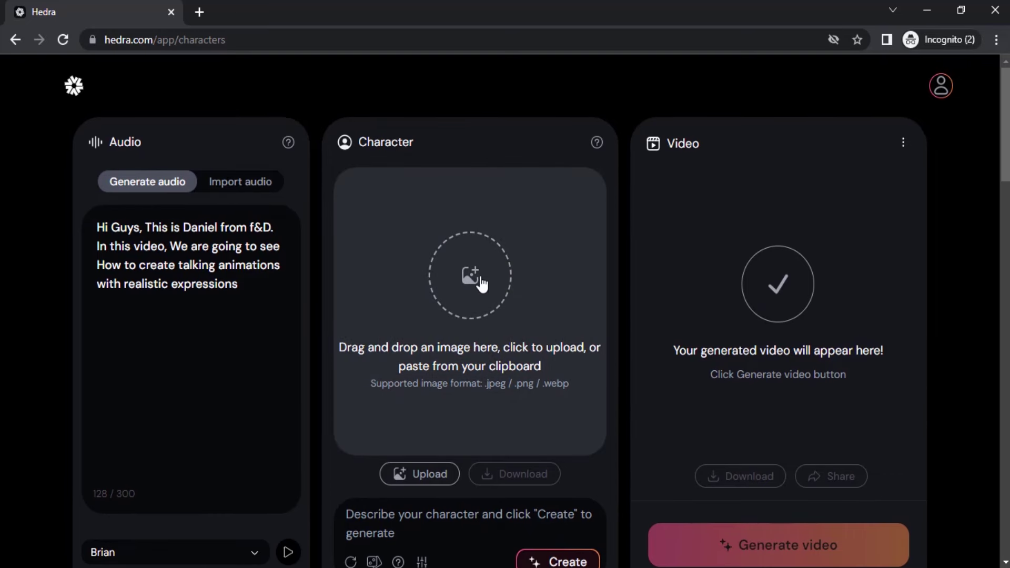
scroll(480, 283, down, 2)
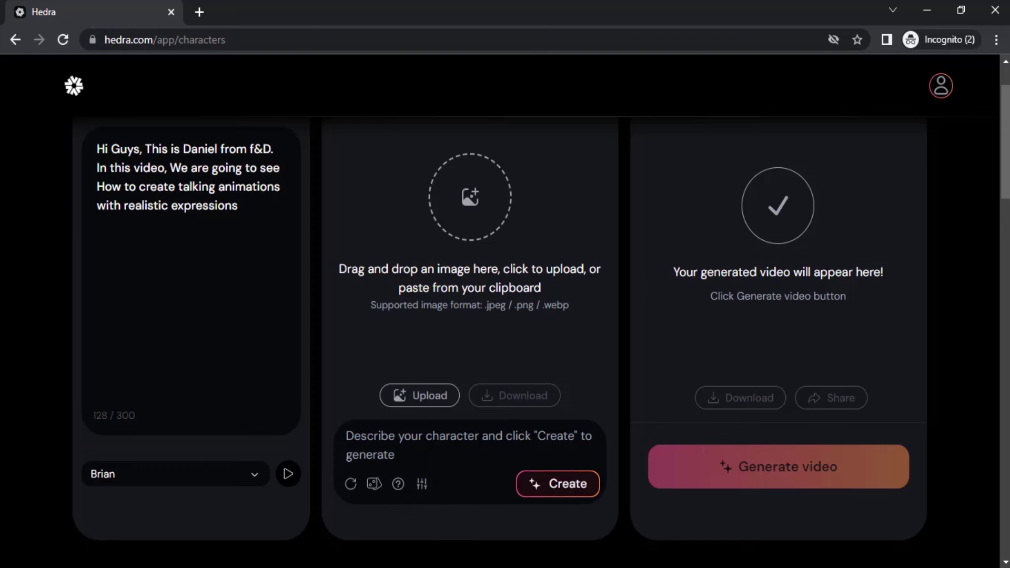
scroll(367, 463, up, 2)
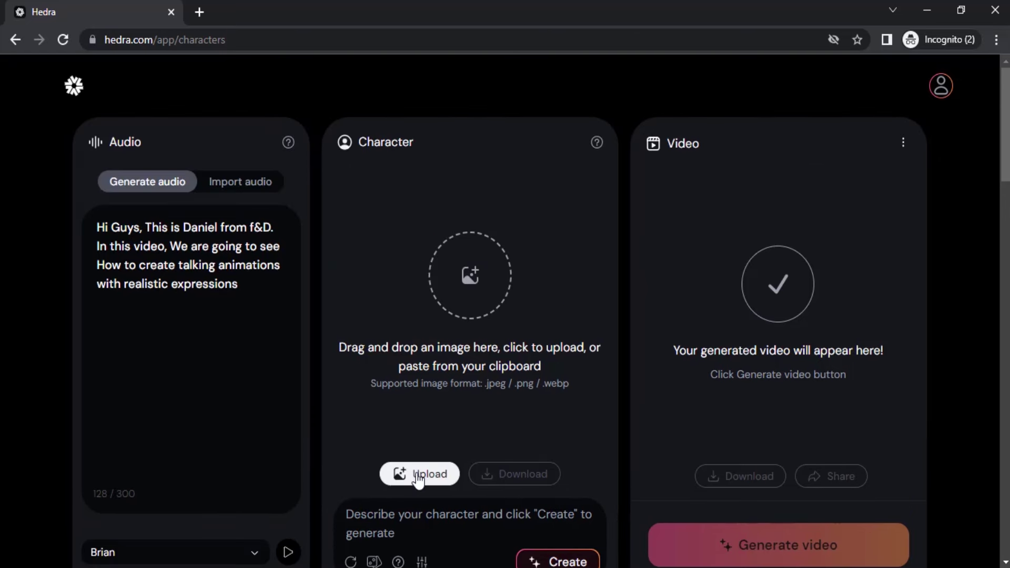
scroll(422, 476, down, 2)
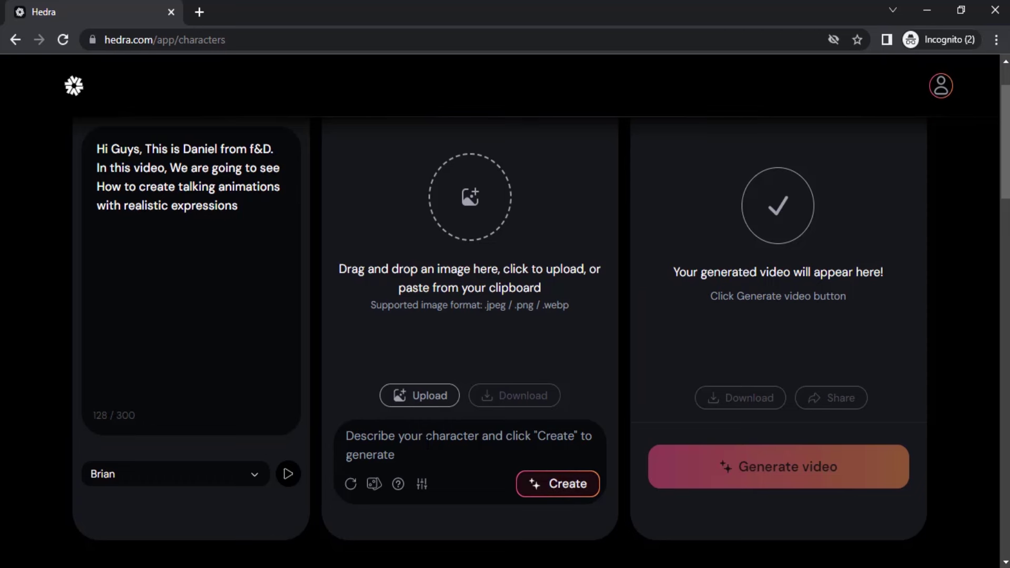
Step: Randomize prompts and seeds until a 'Space explorer on mars.' portrait replaces the elderly wizard
click(375, 485)
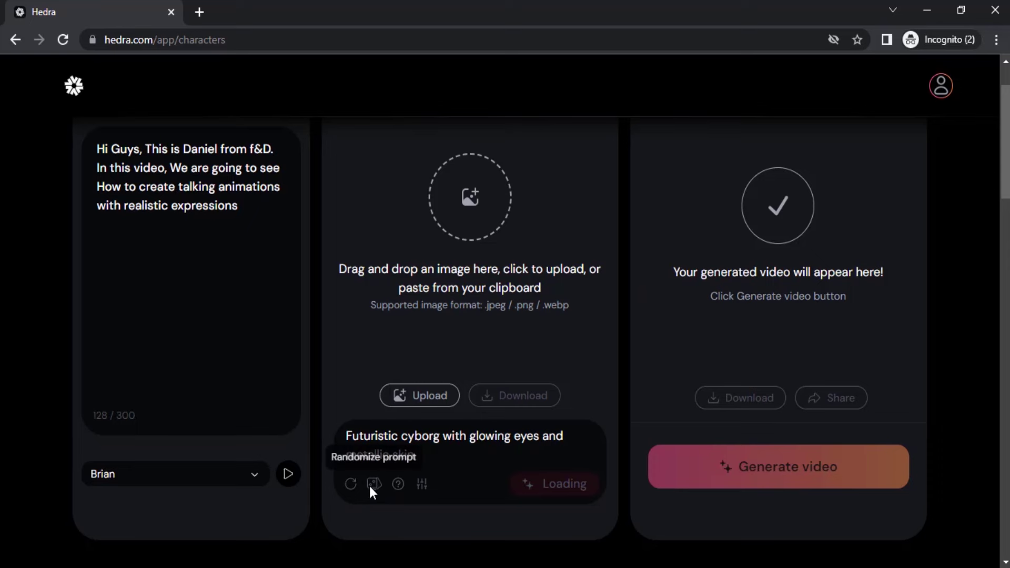
scroll(400, 431, up, 1)
scroll(363, 500, down, 1)
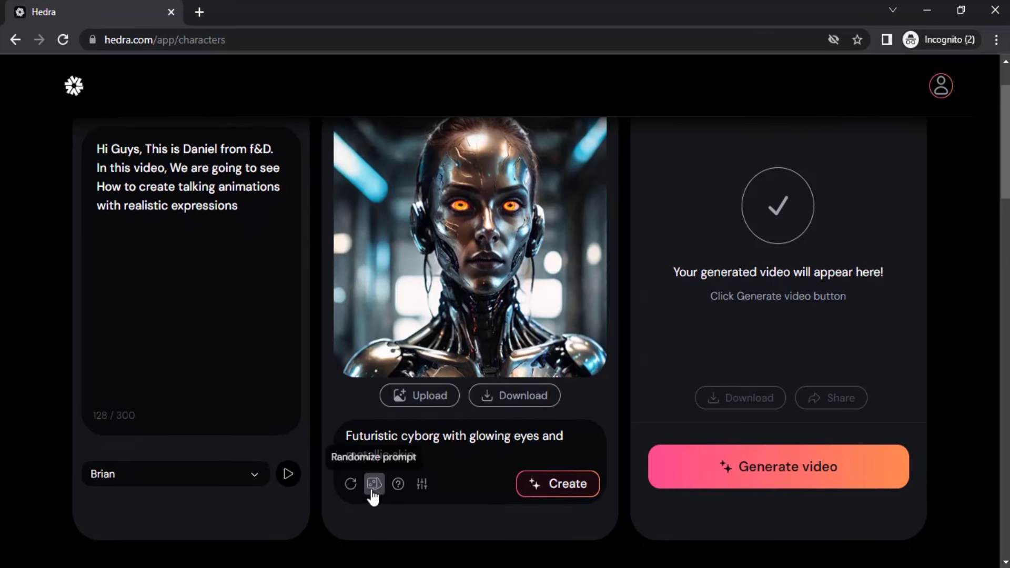
click(375, 485)
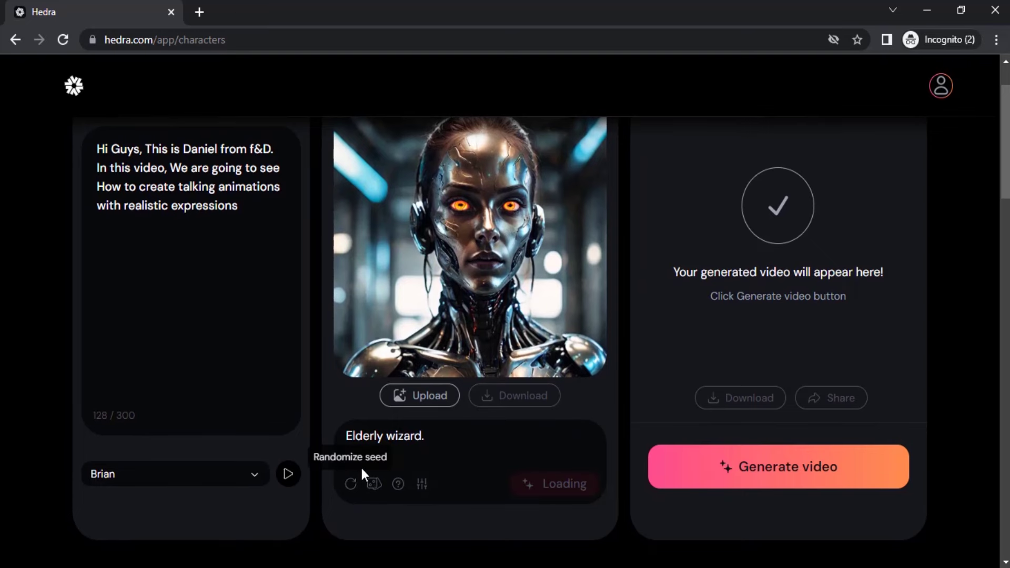
scroll(440, 353, up, 1)
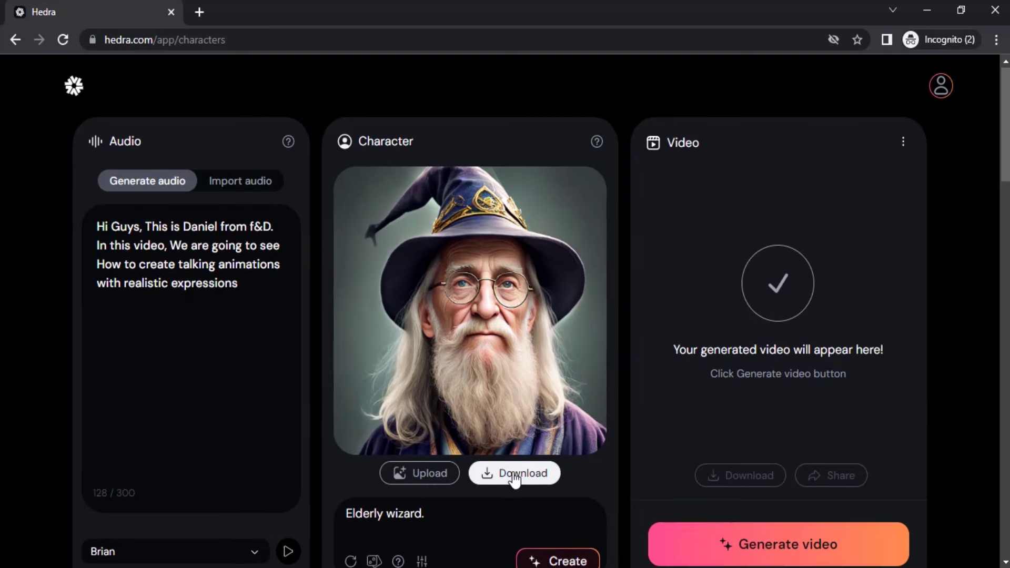
scroll(514, 480, down, 1)
click(352, 488)
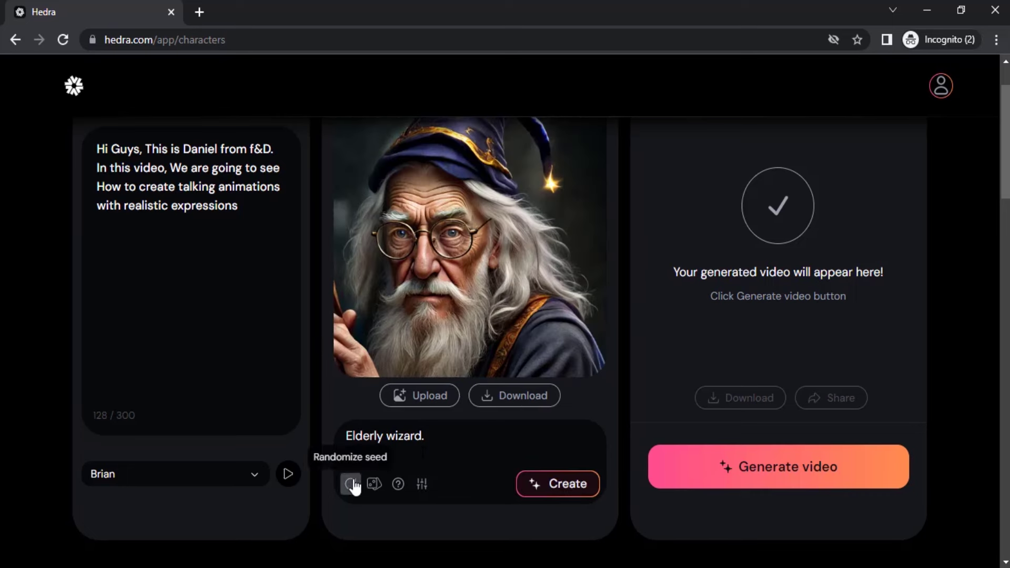
click(351, 484)
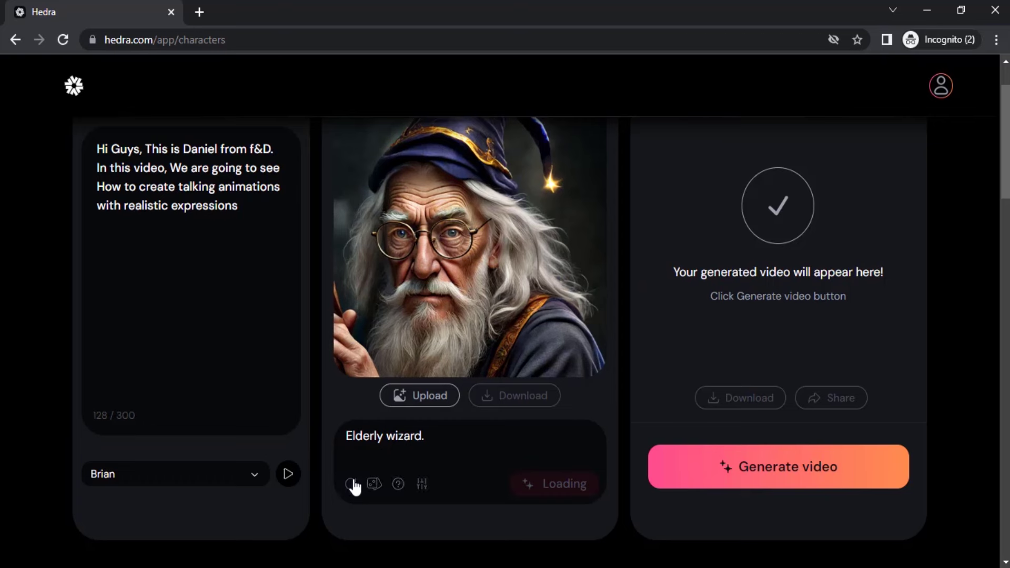
click(375, 485)
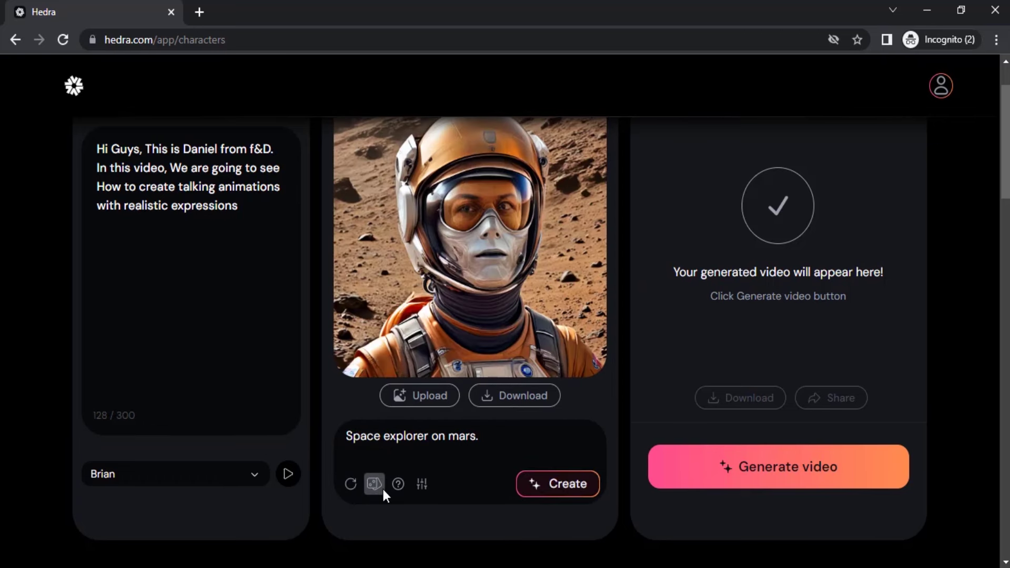
Step: Check the advanced generation settings, then randomize the prompt to get the cyberpunk street racer portrait
click(421, 483)
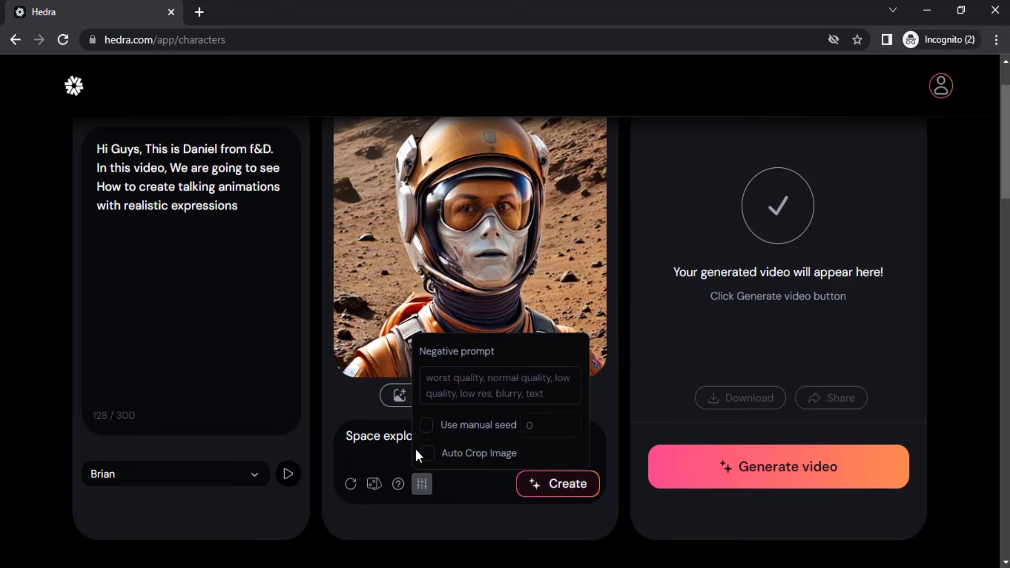
click(372, 506)
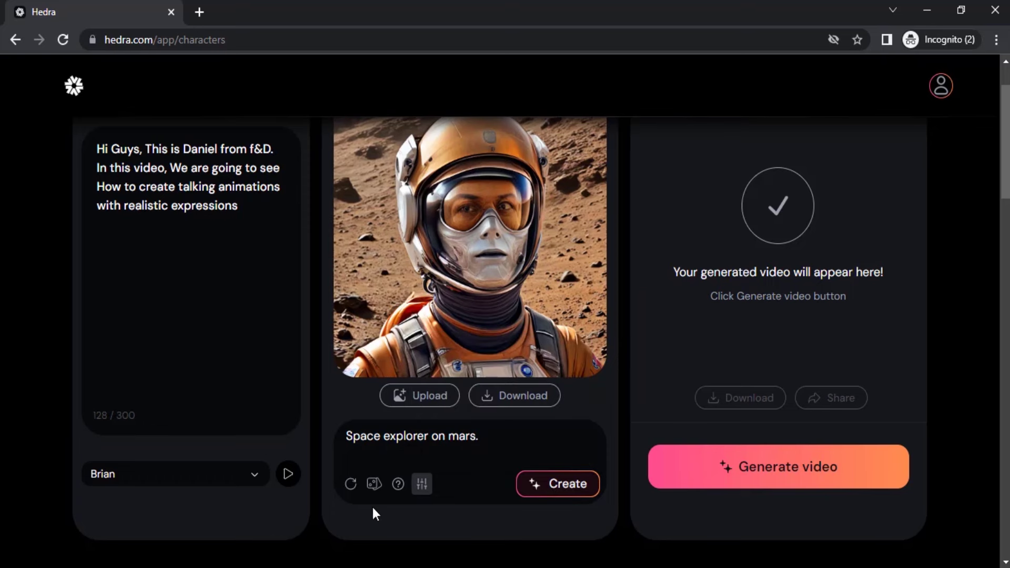
click(374, 485)
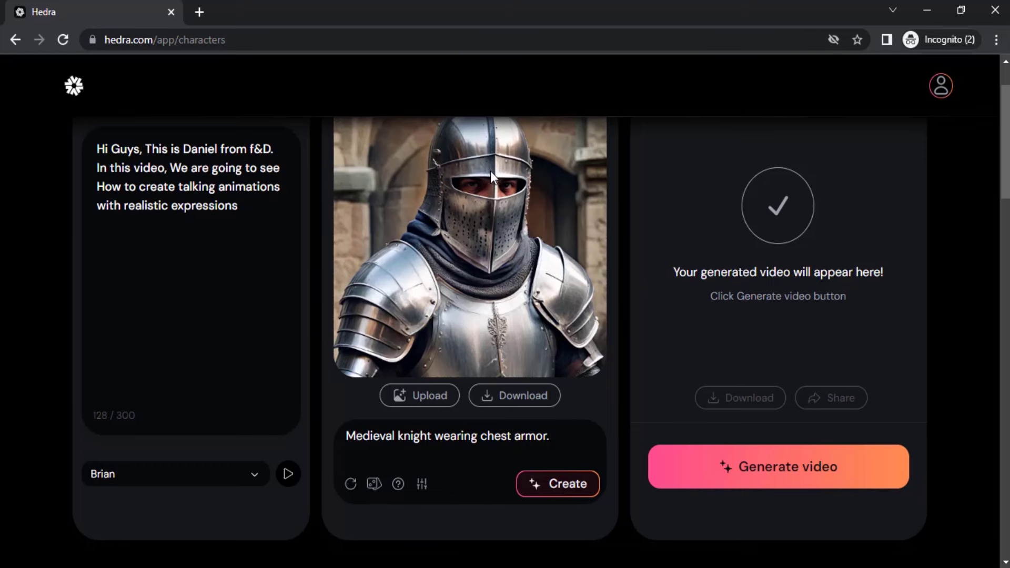
scroll(468, 311, up, 2)
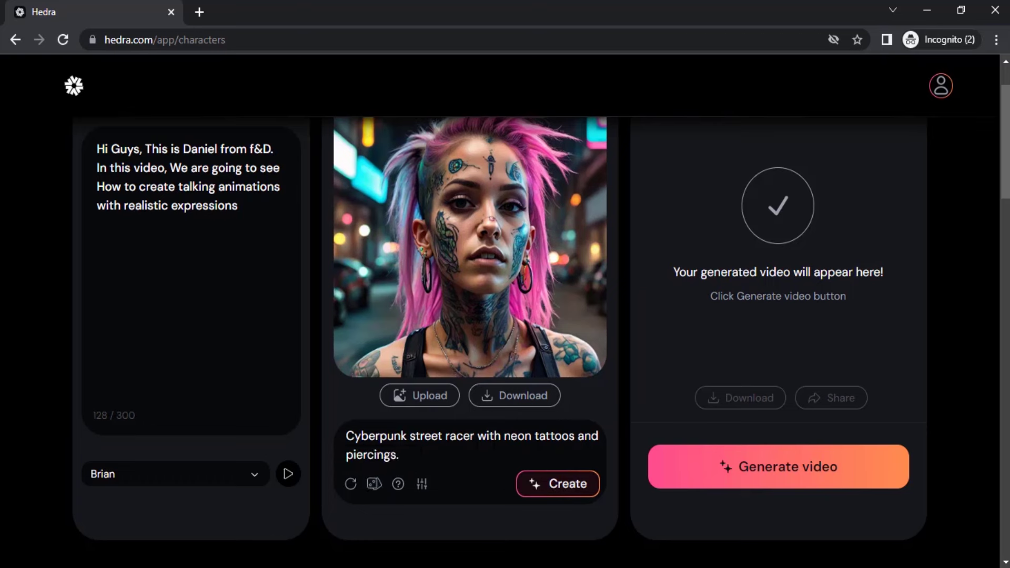
Step: Replace the character prompt with 'indian guy from 80s with mustache, retro style'
drag(399, 455, 348, 436)
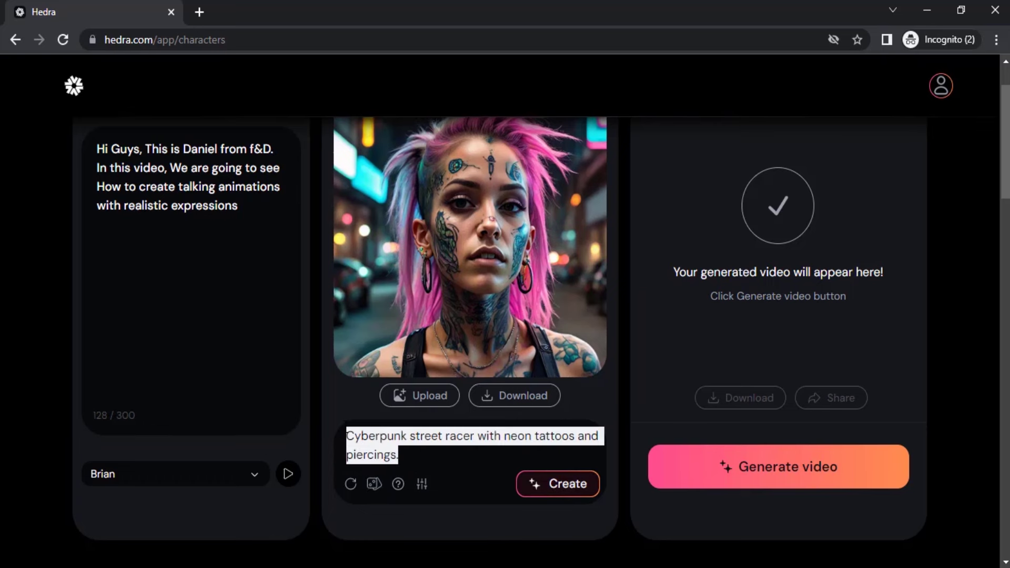
key(BackSpace)
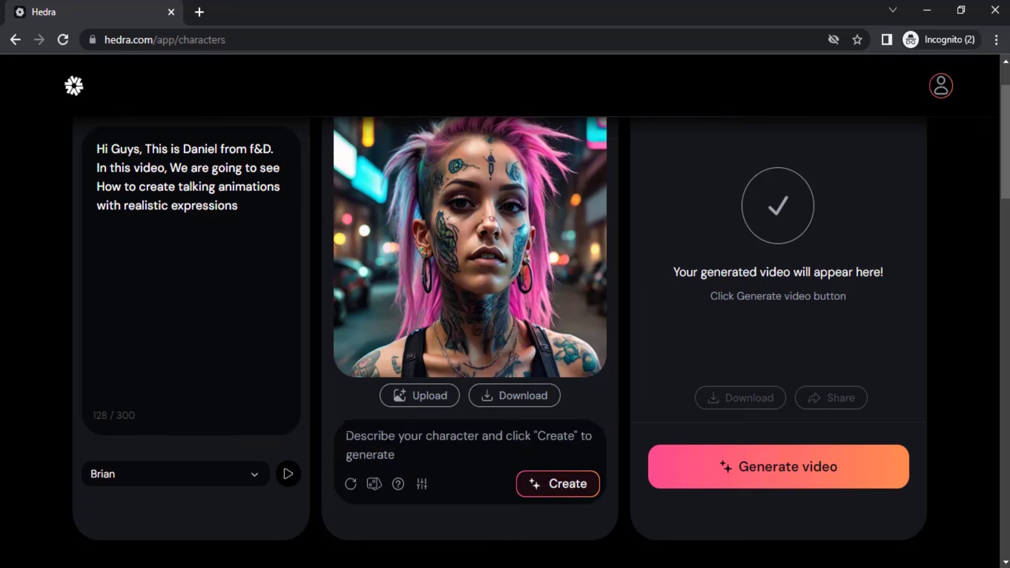
text(indian guy from 80s with mustache, retro style)
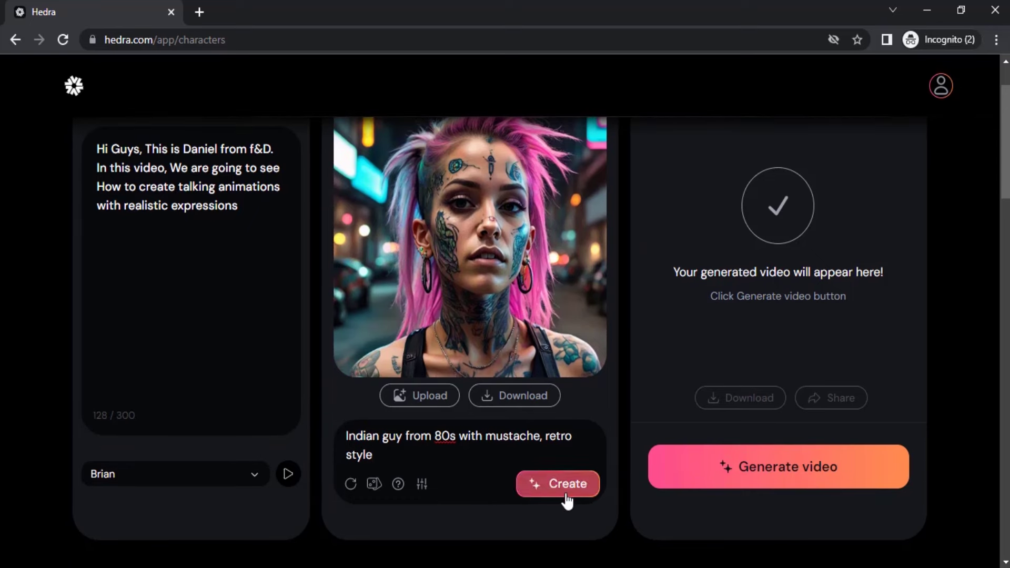
scroll(564, 493, up, 2)
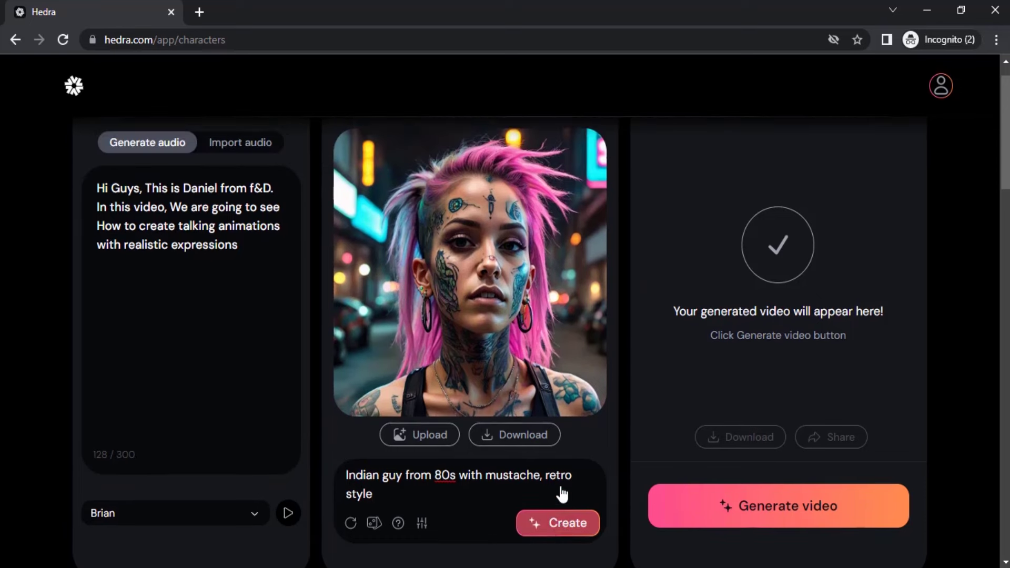
scroll(504, 489, down, 2)
Step: Create the character image from the retro mustached Indian guy prompt
click(554, 489)
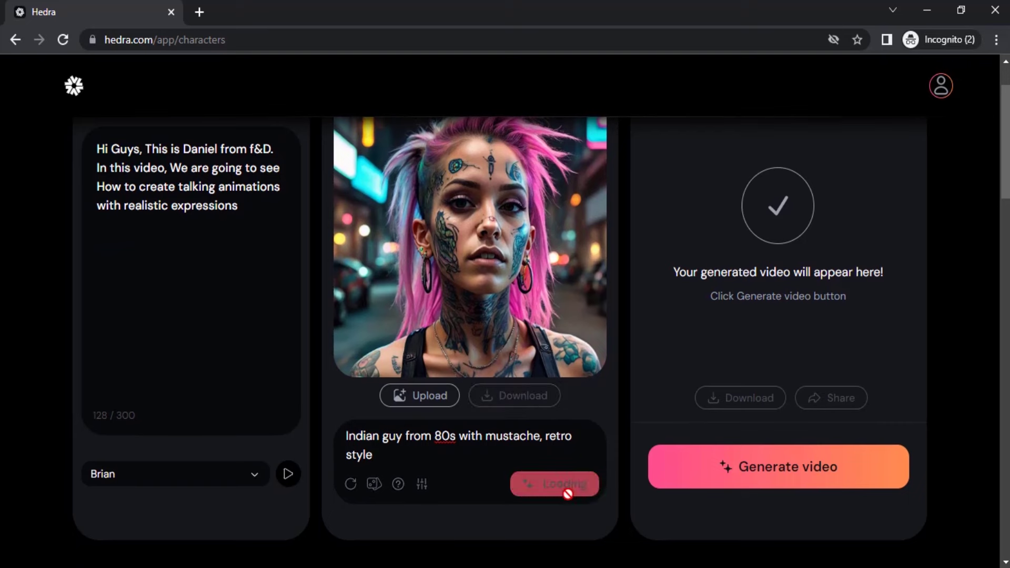
scroll(424, 306, up, 2)
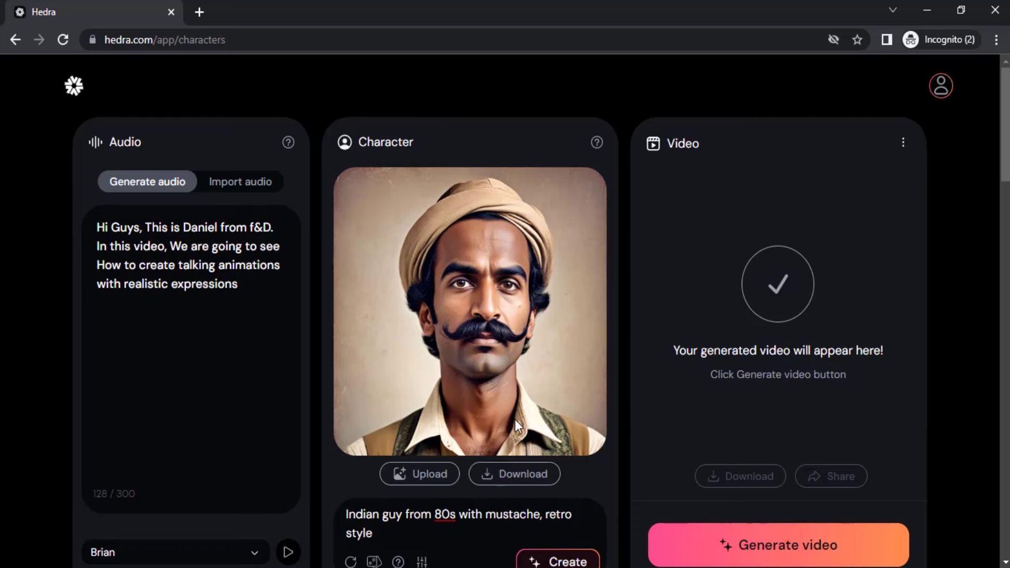
Step: Generate the mustached man's talking video with Brian's narration and play it back
click(747, 555)
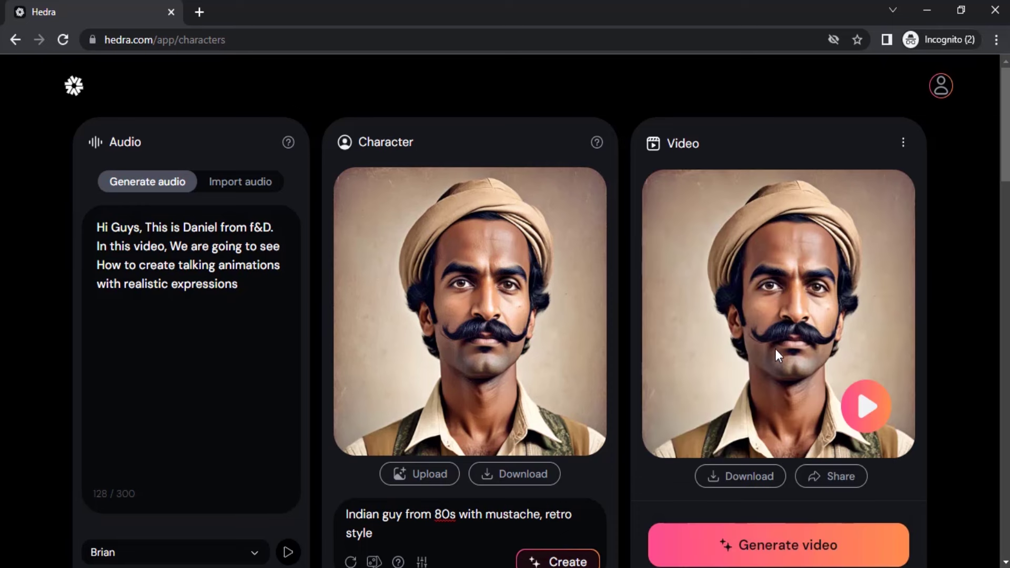
click(863, 413)
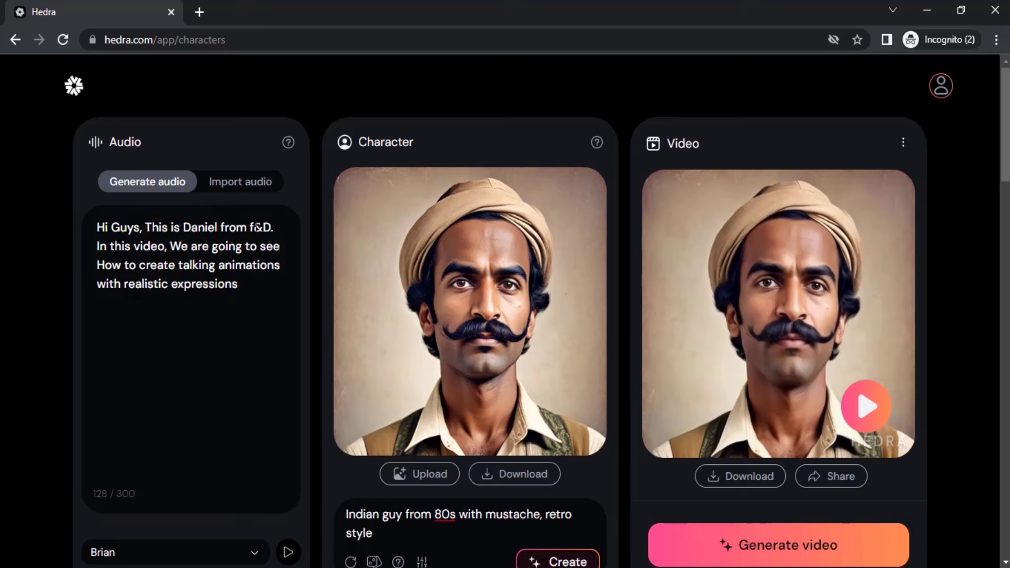
Step: Upload avatar-audio.mp3 from Downloads as the audio and play it briefly to check
click(251, 187)
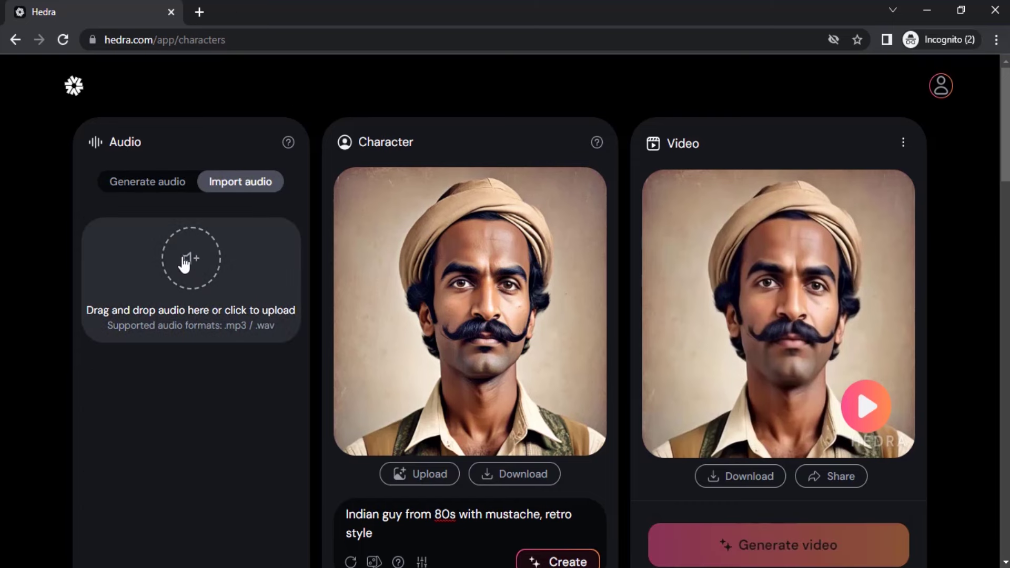
click(194, 263)
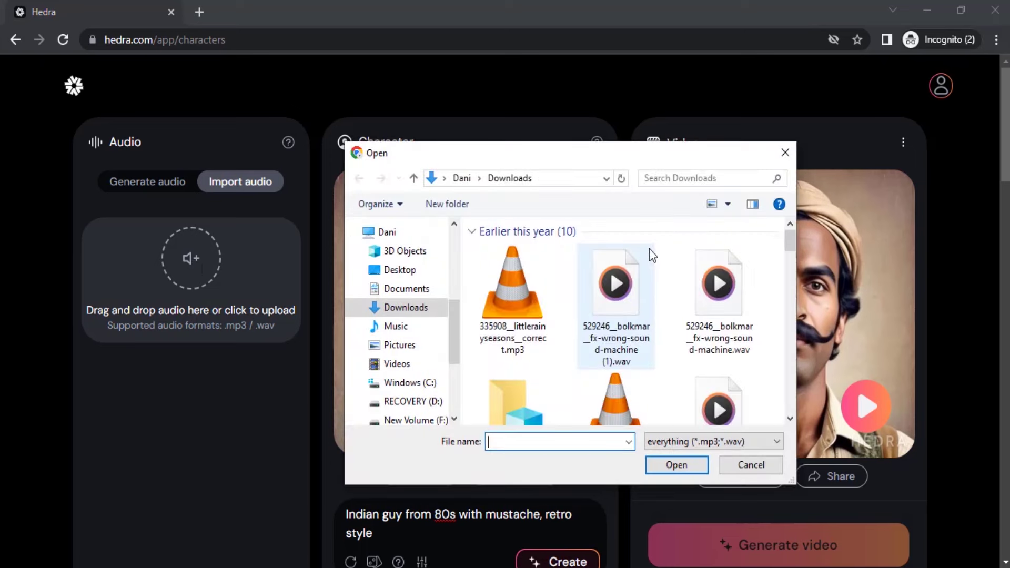
double_click(508, 271)
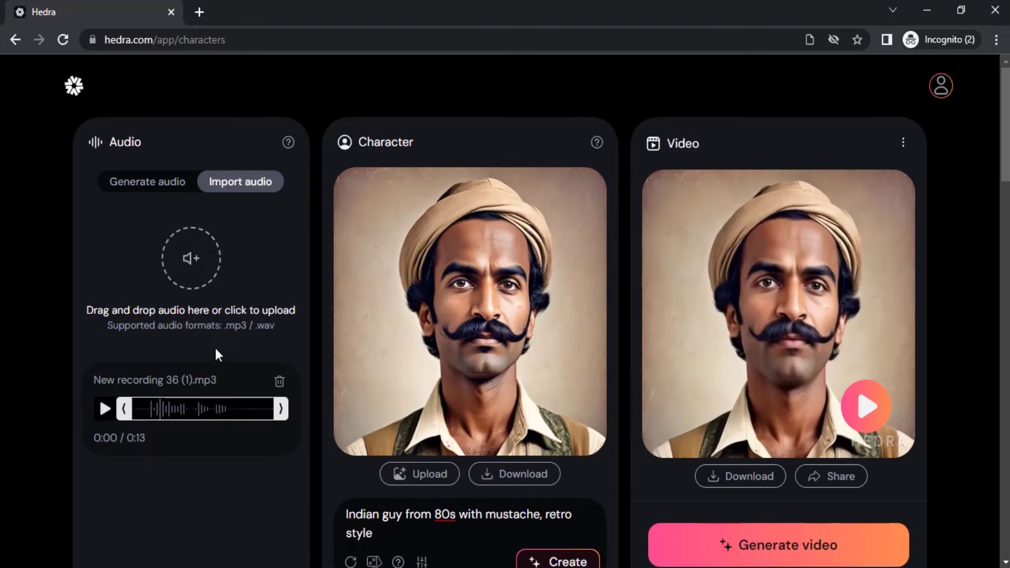
click(105, 409)
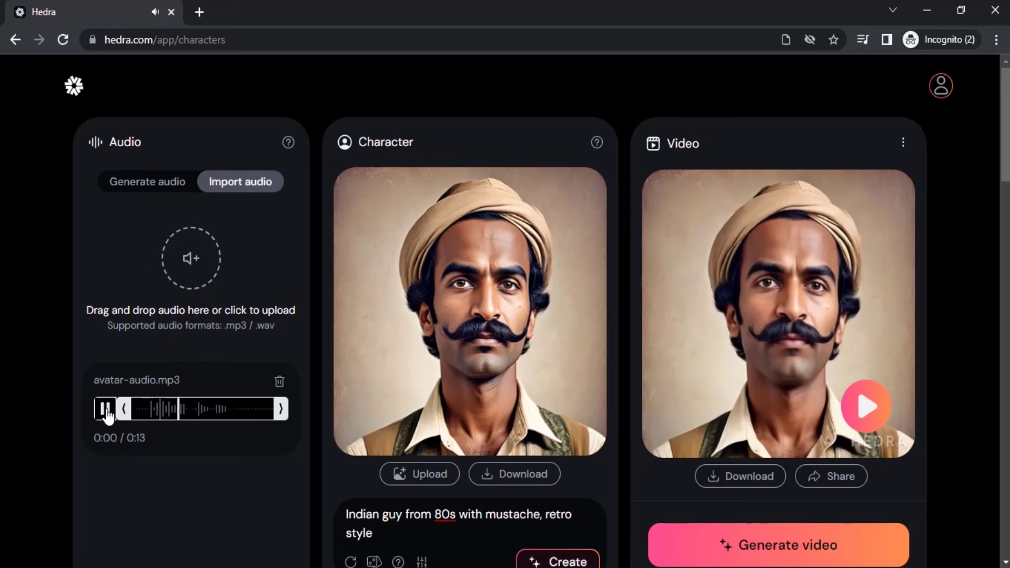
click(105, 410)
Step: Change the character prompt to 'A pixar style indian character' and create the image
scroll(466, 403, down, 3)
scroll(450, 406, up, 3)
key(ctrl+a)
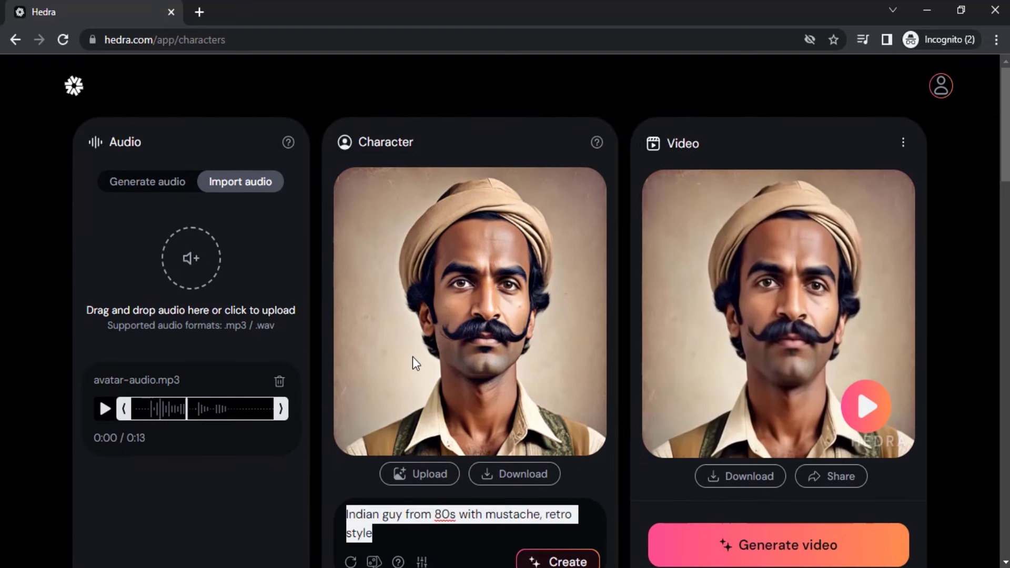
key(BackSpace)
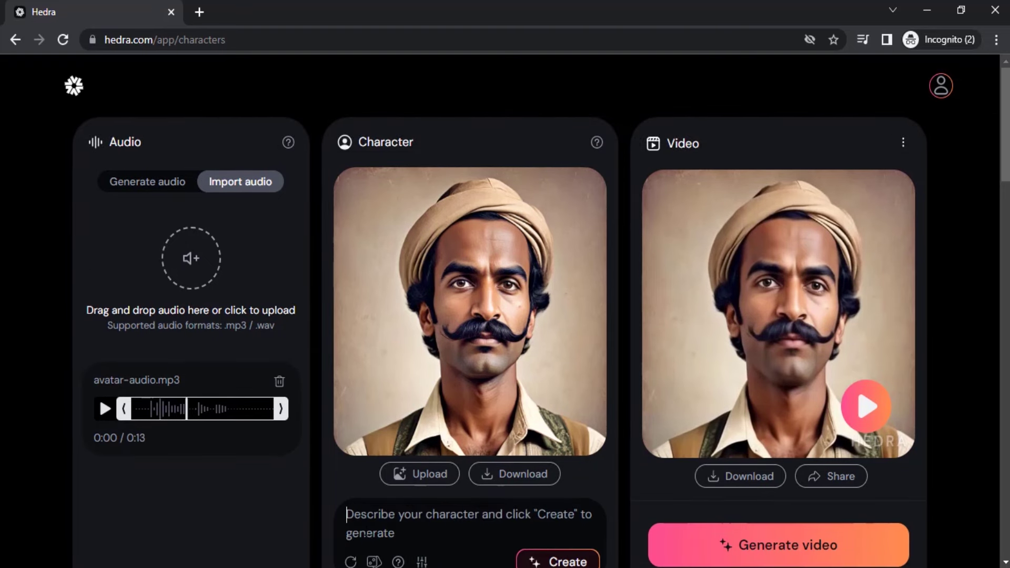
text(A pixar style indian character)
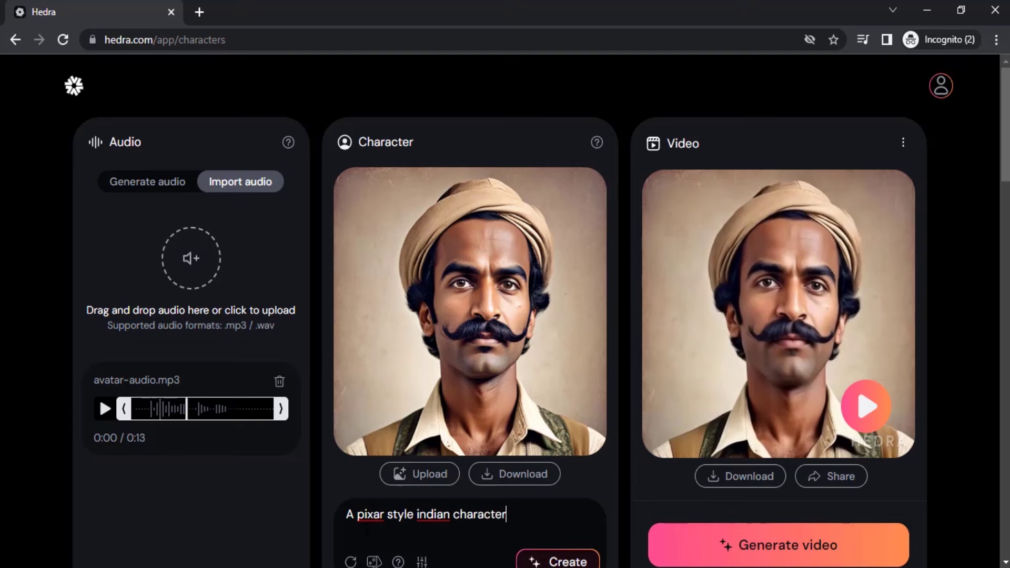
click(558, 561)
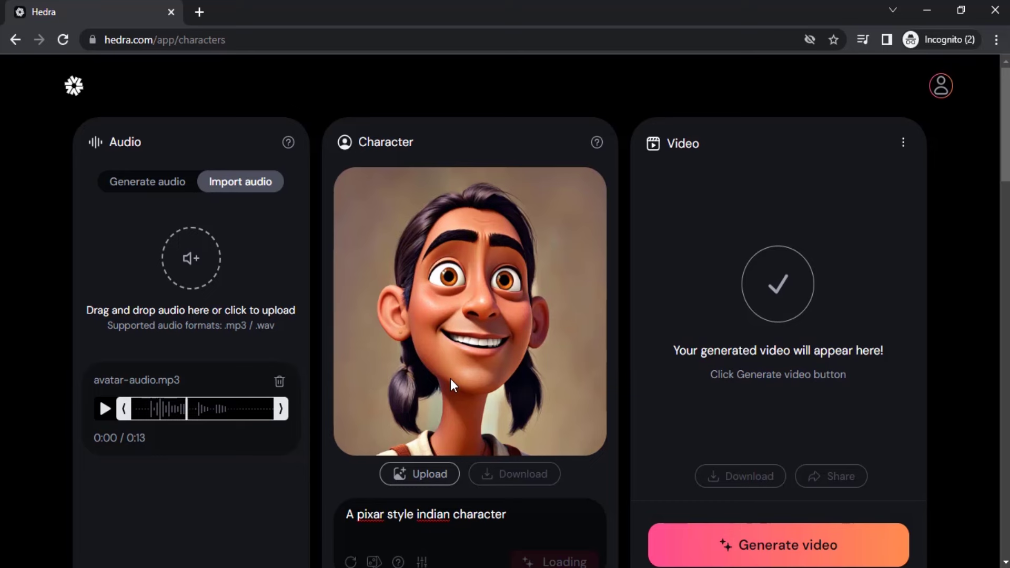
Step: Regenerate the Pixar-style Indian character, then reroll it with a random seed
scroll(451, 379, down, 2)
scroll(349, 552, up, 2)
click(558, 561)
scroll(450, 439, down, 2)
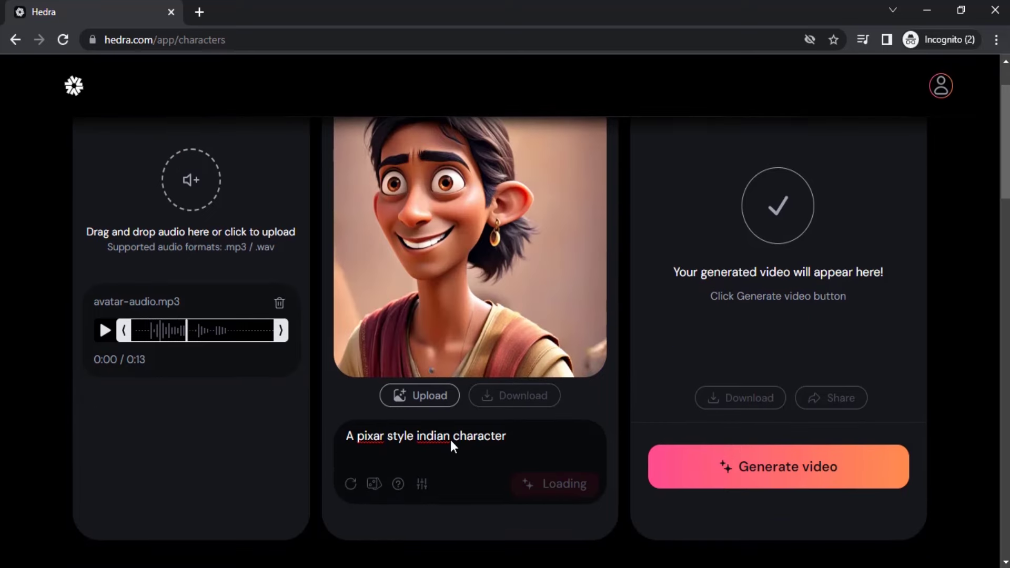
scroll(558, 430, up, 2)
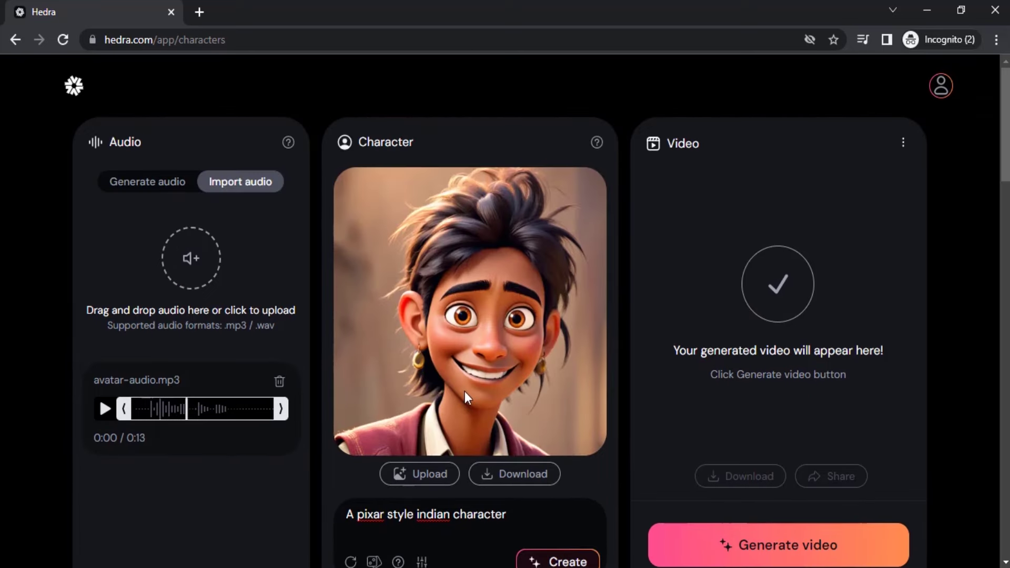
scroll(517, 394, down, 2)
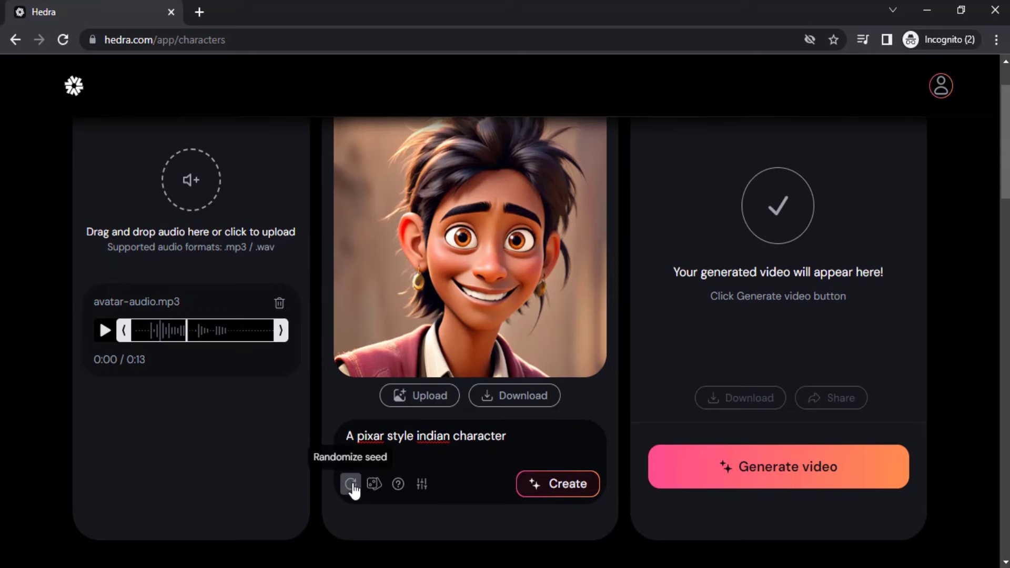
click(352, 485)
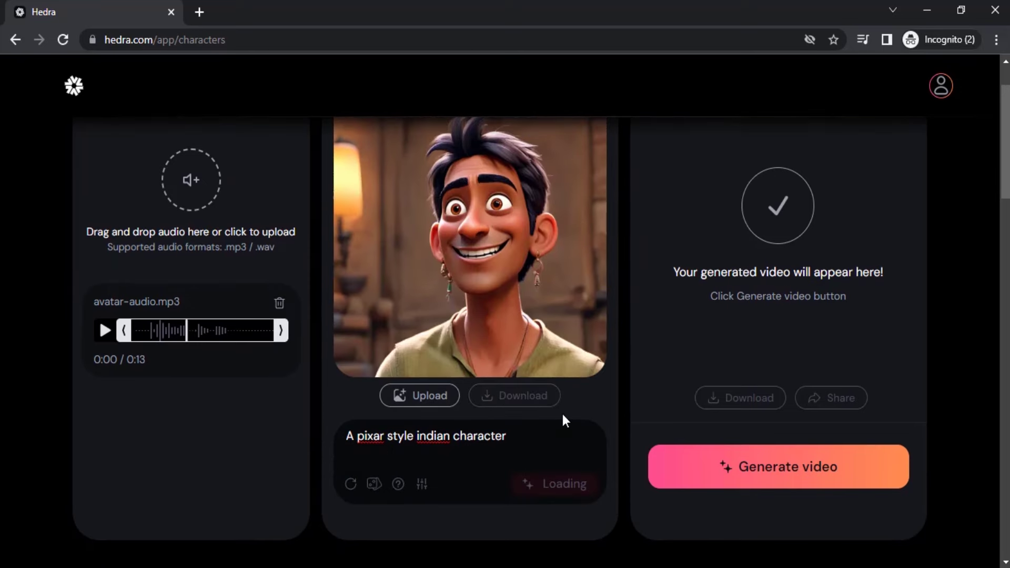
scroll(461, 424, up, 2)
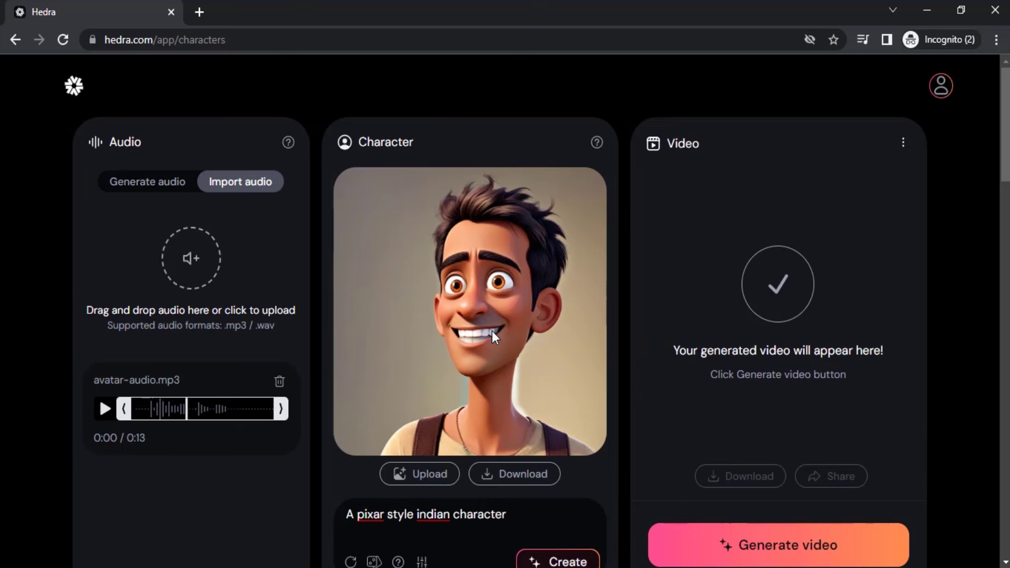
Step: Generate the Pixar character's talking video with avatar-audio.mp3 and play it back
click(792, 552)
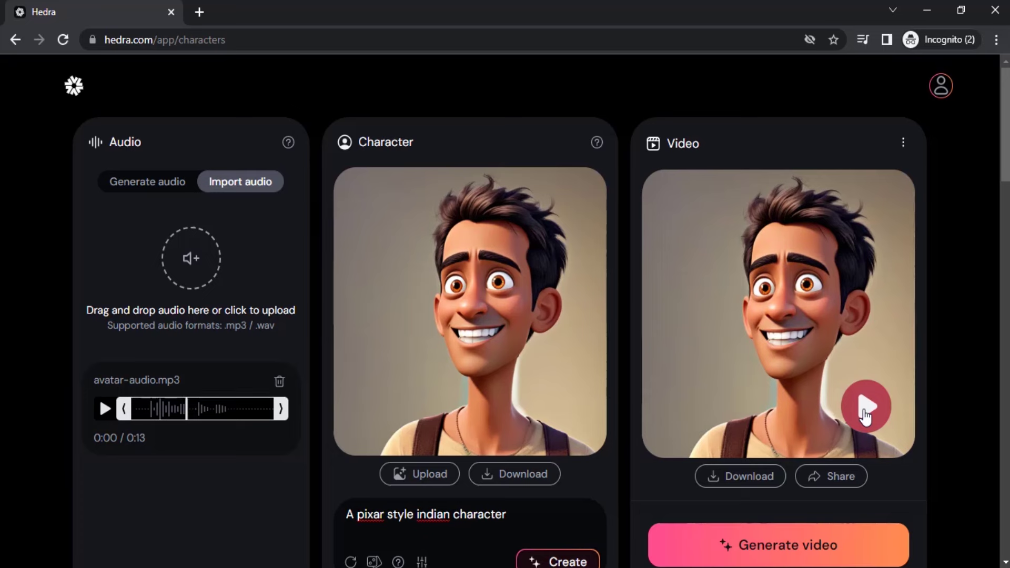
click(866, 416)
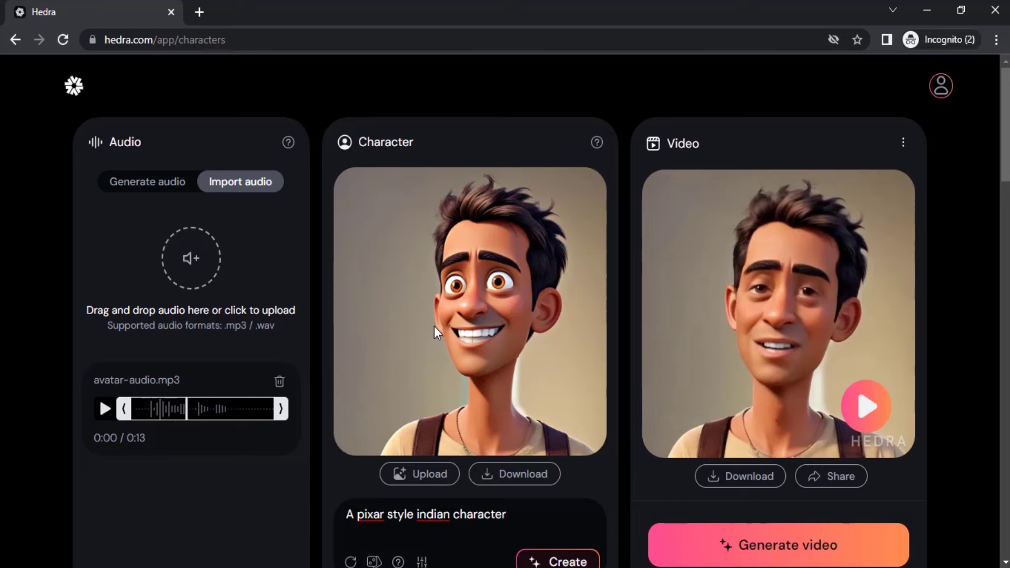
scroll(500, 278, down, 4)
scroll(490, 288, up, 3)
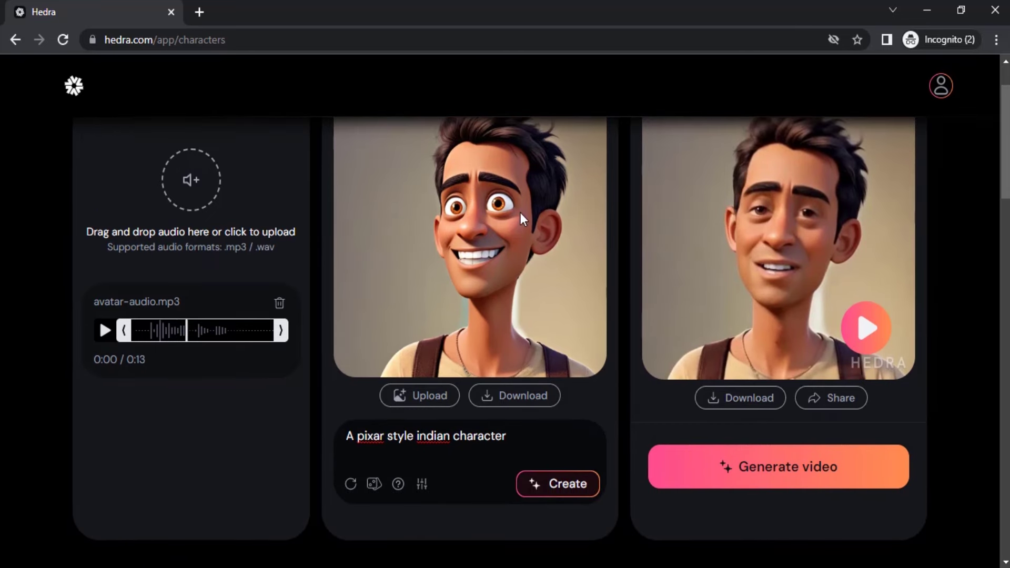
scroll(477, 231, up, 2)
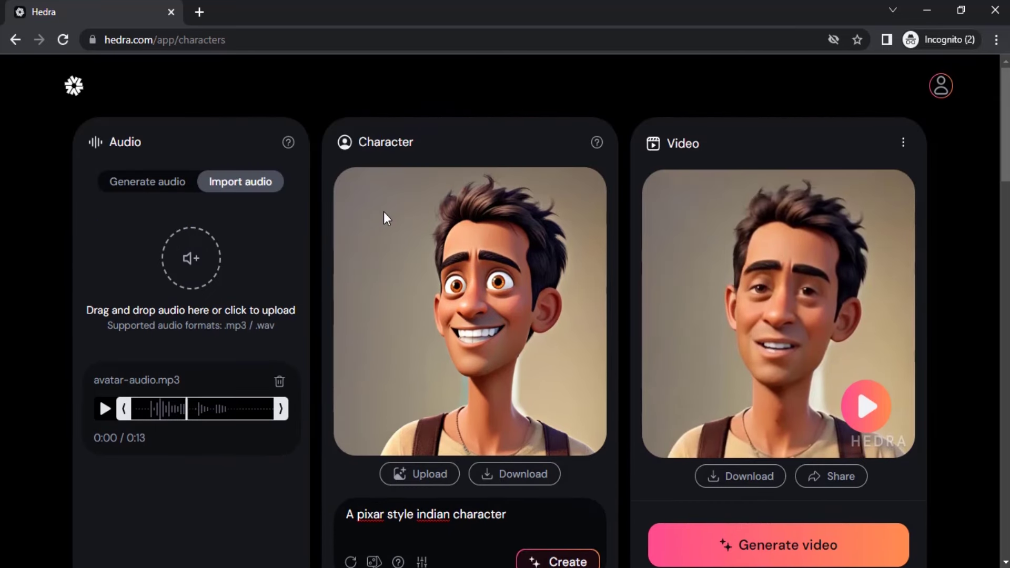
Step: Browse My Library to check the four saved videos, including the Pixar-style Indian character and retro mustached man
scroll(383, 211, down, 5)
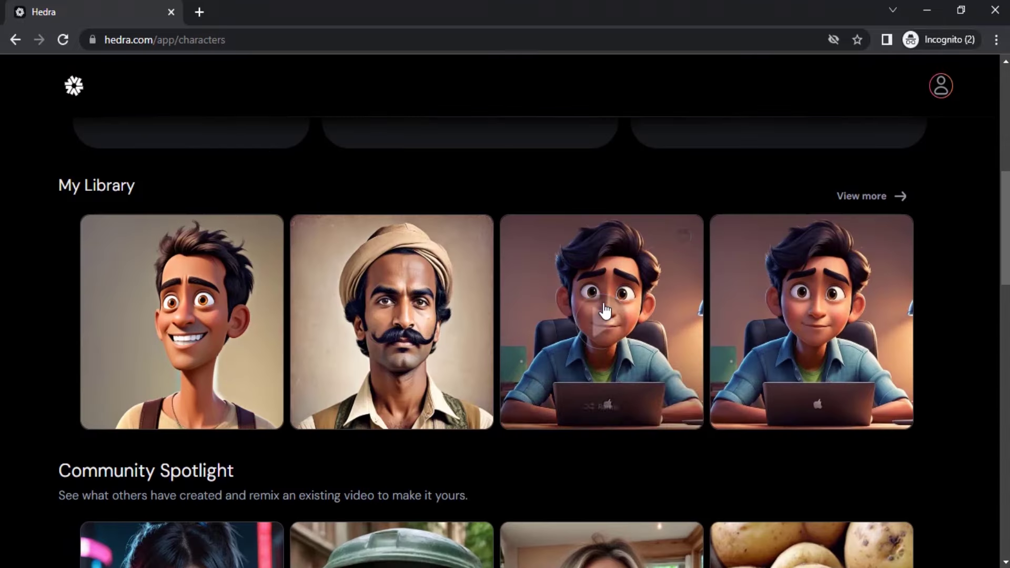
mouse_move(597, 326)
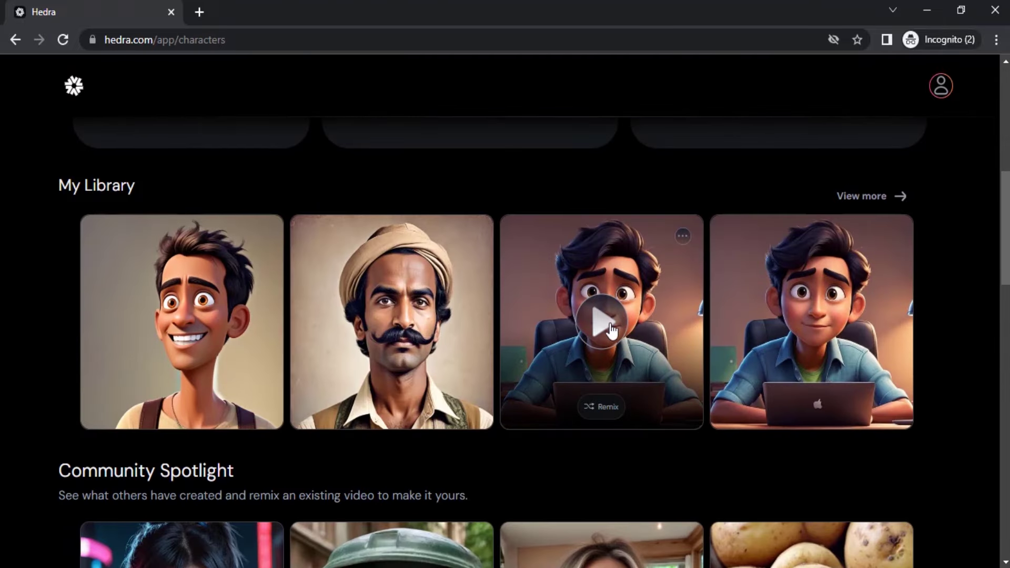
mouse_move(809, 324)
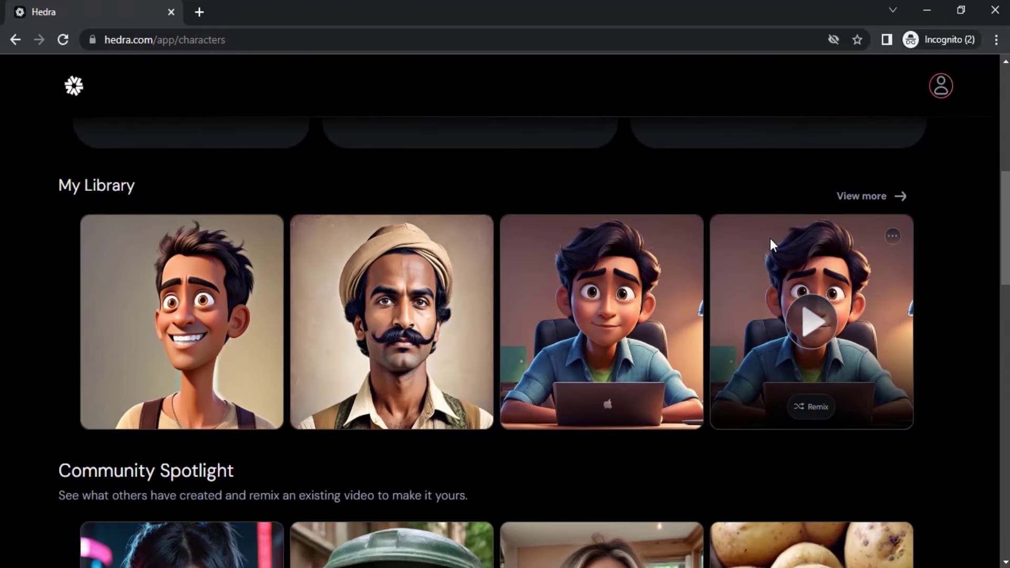